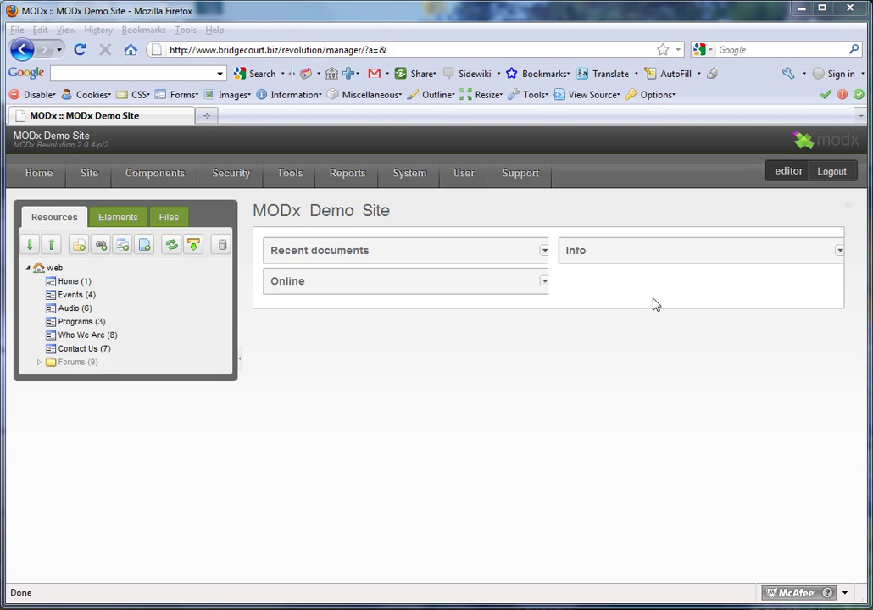
Step: Show the System menu's dropdown listing the administration pages, including Actions
mouse_move(394, 173)
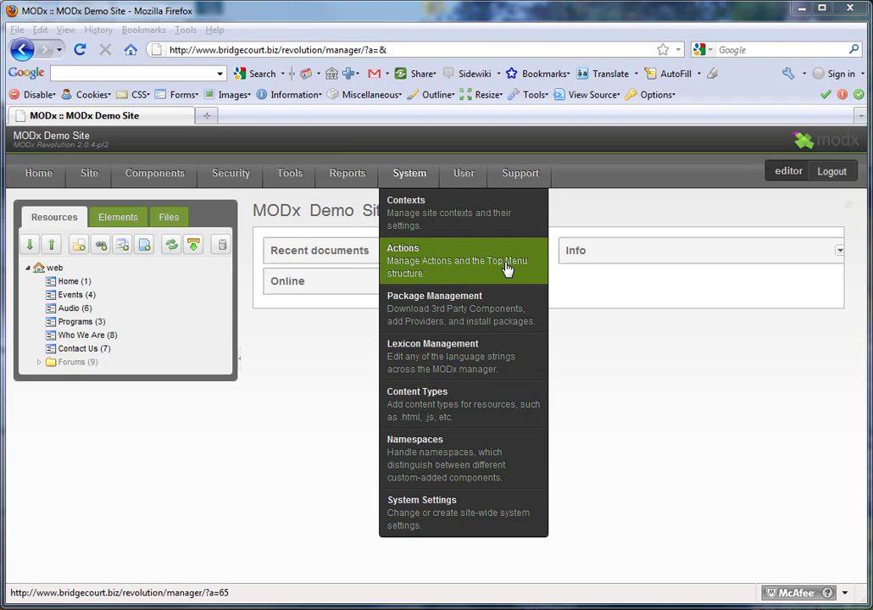
Step: Go to the Actions page and collapse the Security branch of the Top Menu tree
left_click(507, 267)
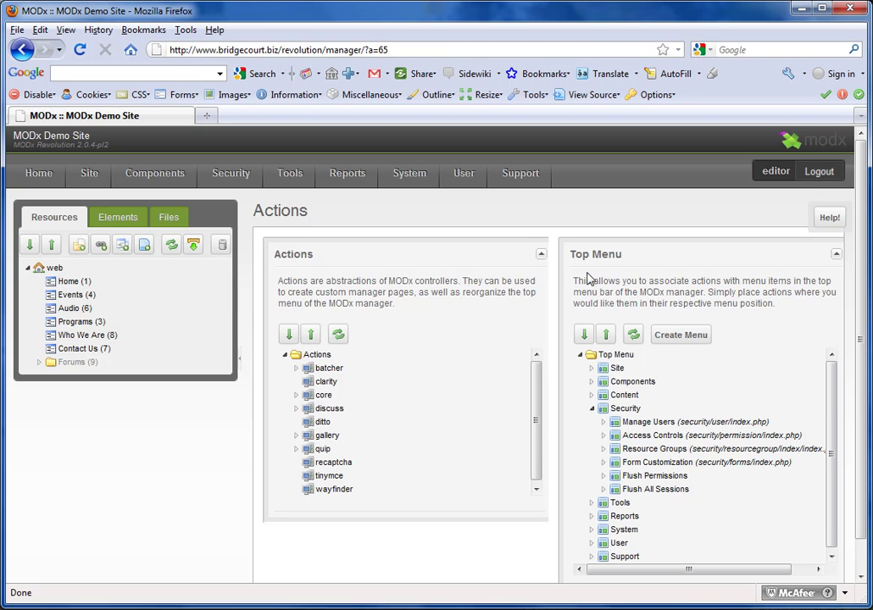
left_click(593, 408)
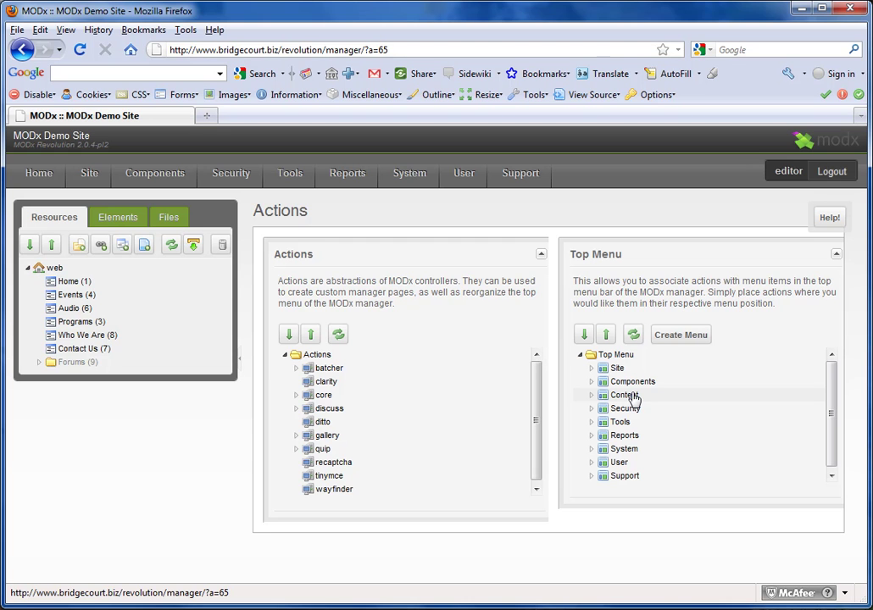
Step: Delete view_tab_content from the Content menu item's Permissions, save it, and return to the dashboard
right_click(636, 396)
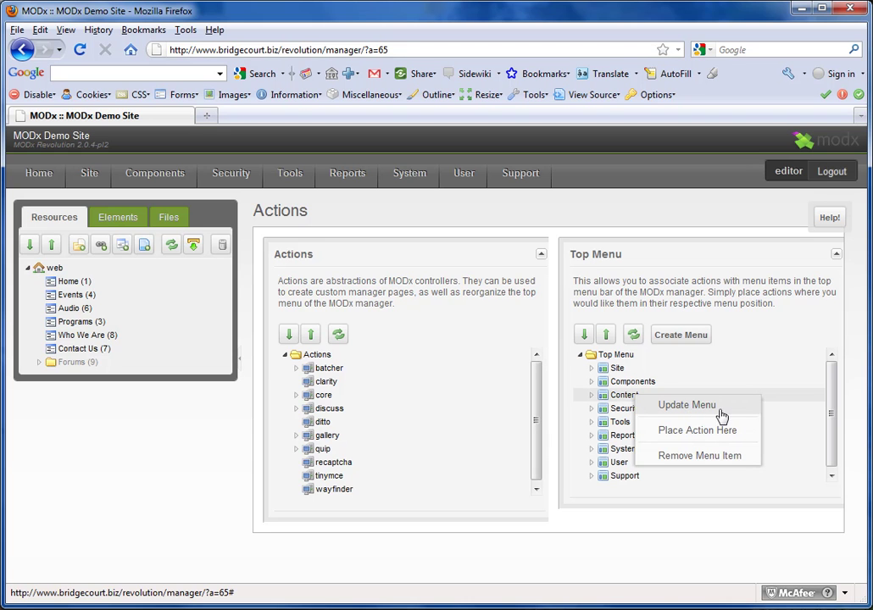
left_click(730, 410)
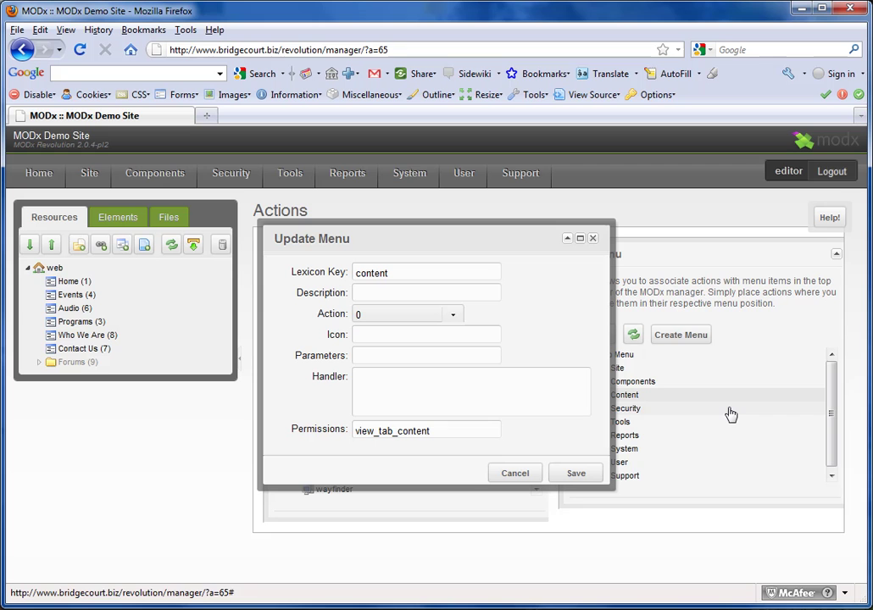
left_click(446, 430)
left_click_drag(447, 431, 275, 436)
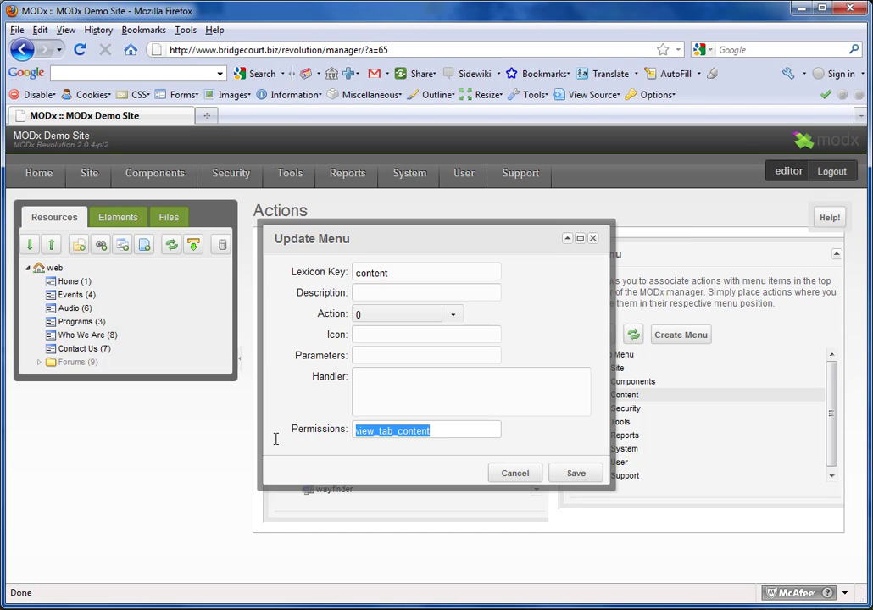
key("BackSpace")
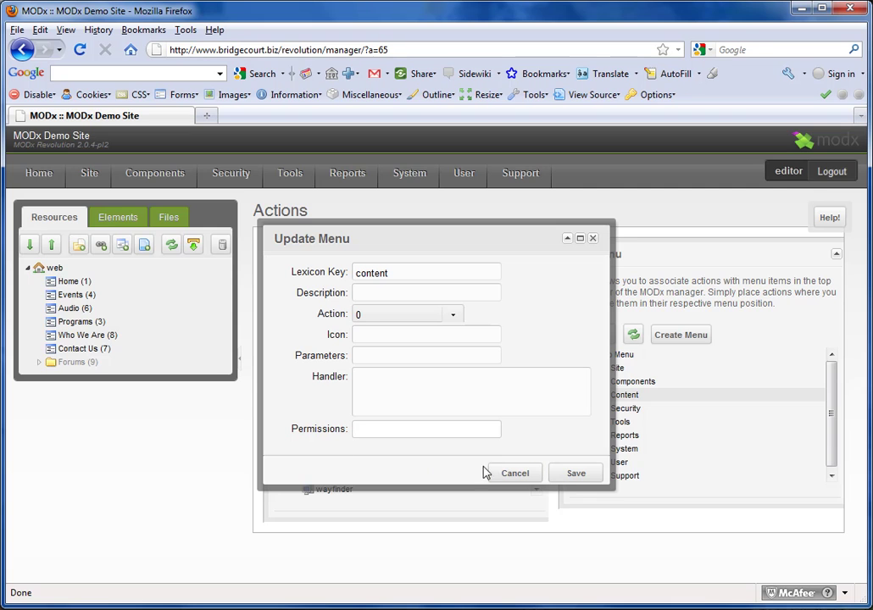
left_click(582, 475)
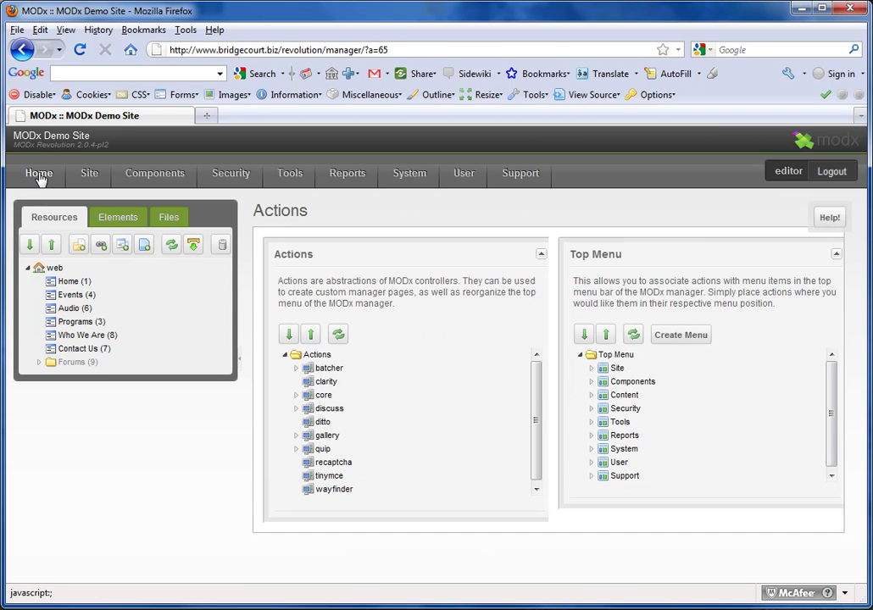
left_click(38, 175)
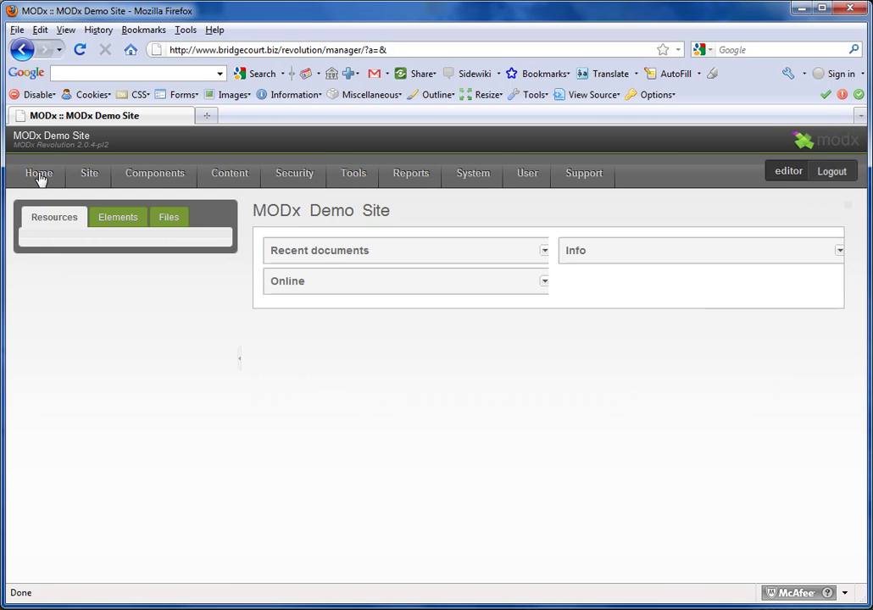
Step: Check the dashboard's top navigation for the newly visible Content menu
mouse_move(221, 173)
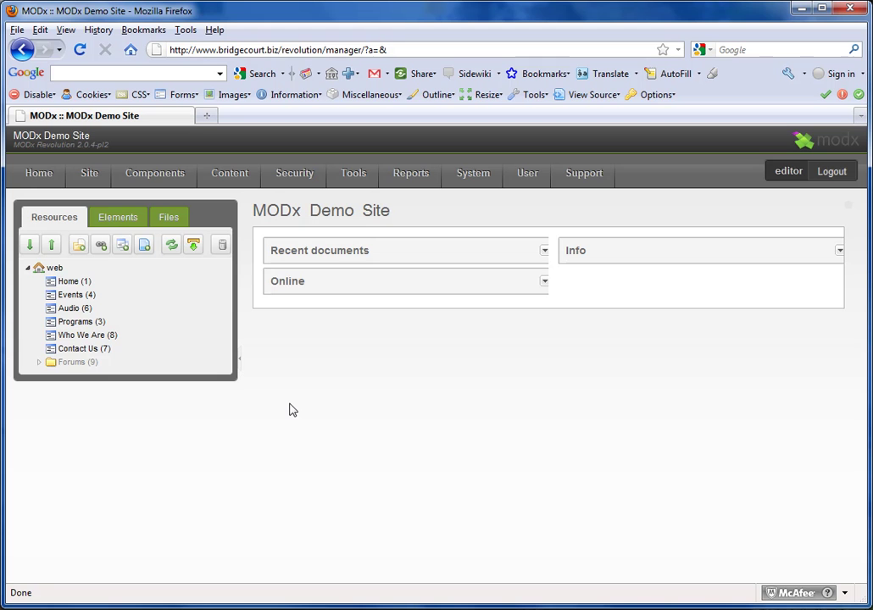
Step: Under System > Actions, restore view_tab_content as the Content menu item's permission, save, and return home
mouse_move(473, 173)
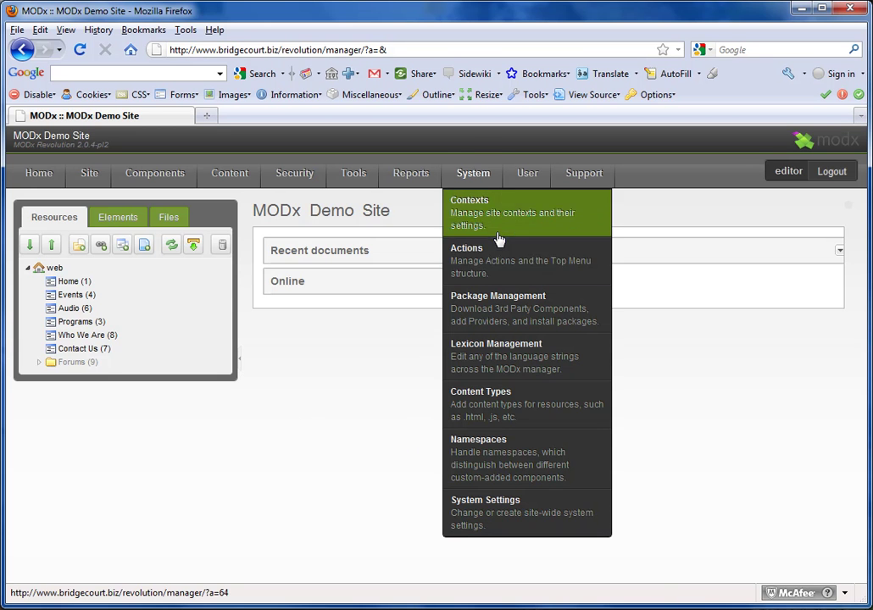
left_click(501, 270)
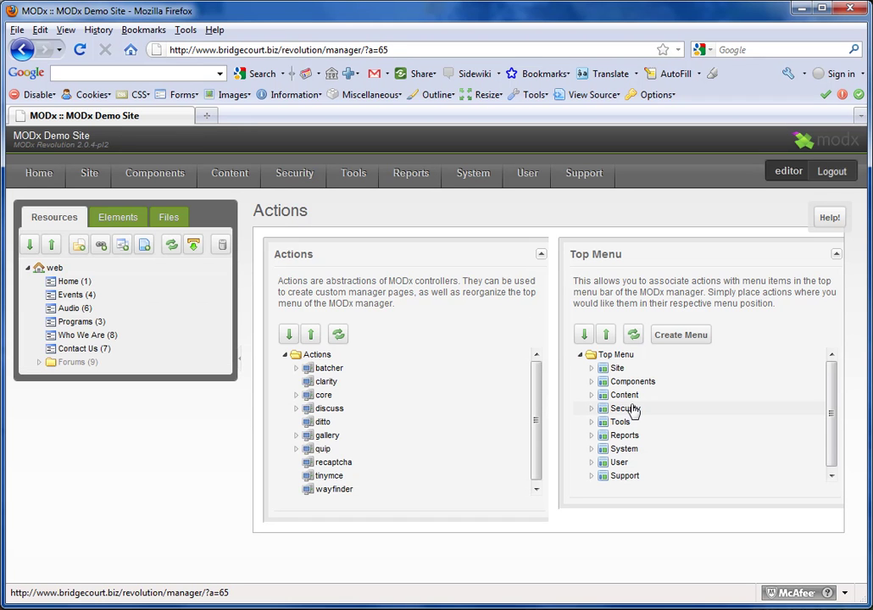
right_click(634, 400)
left_click(666, 409)
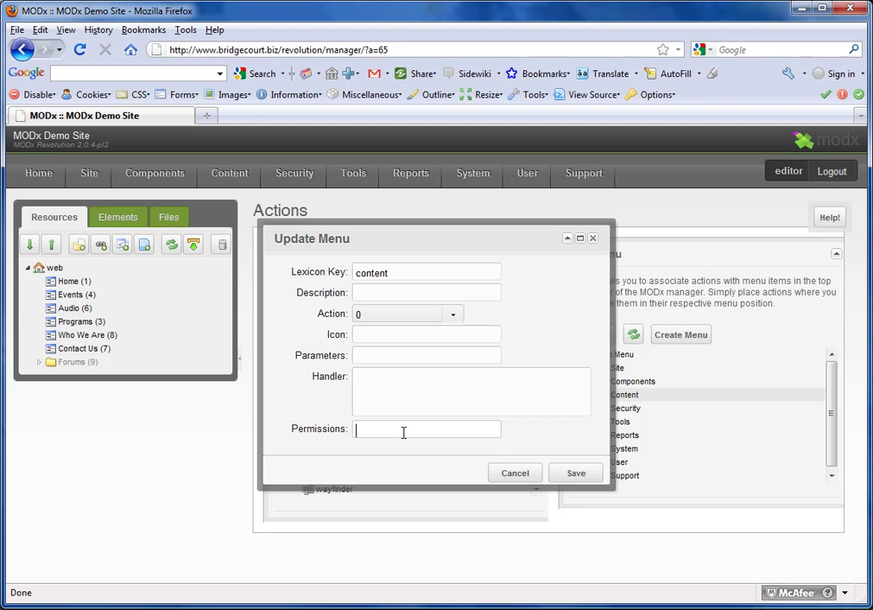
left_click(405, 432)
type("view_tab_content")
left_click(573, 475)
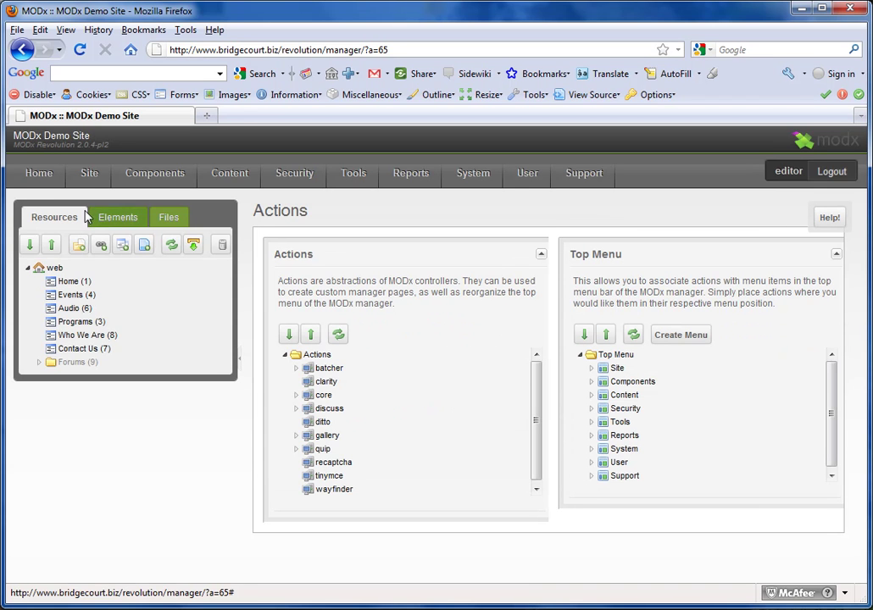
left_click(34, 181)
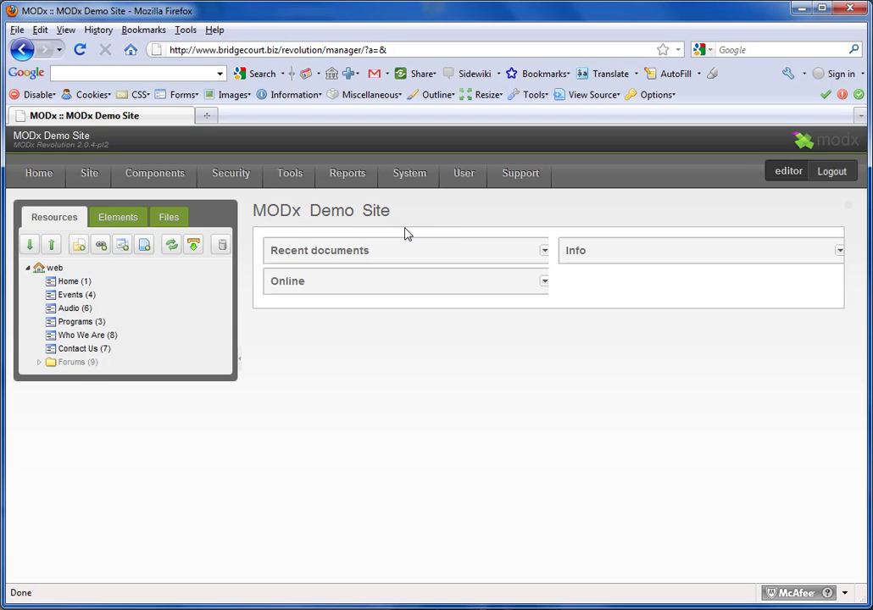
Step: Edit the Administrator policy in Access Controls and start a new permission on its Permissions tab
mouse_move(233, 173)
left_click(322, 273)
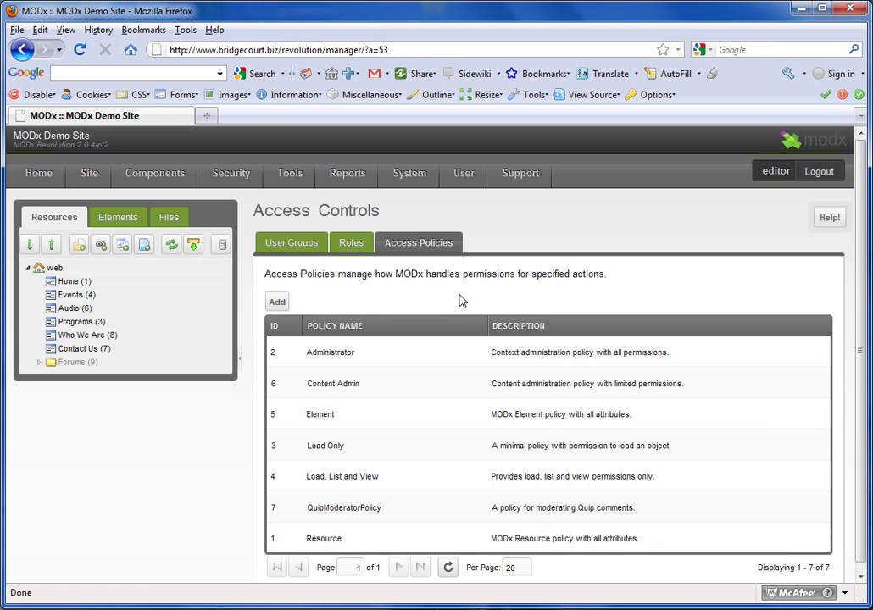
right_click(365, 356)
left_click(425, 368)
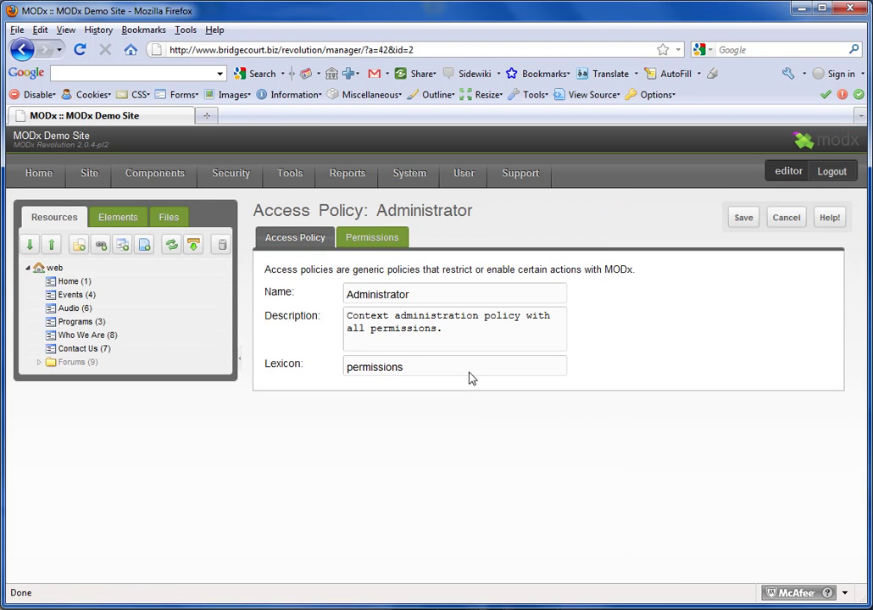
left_click(388, 244)
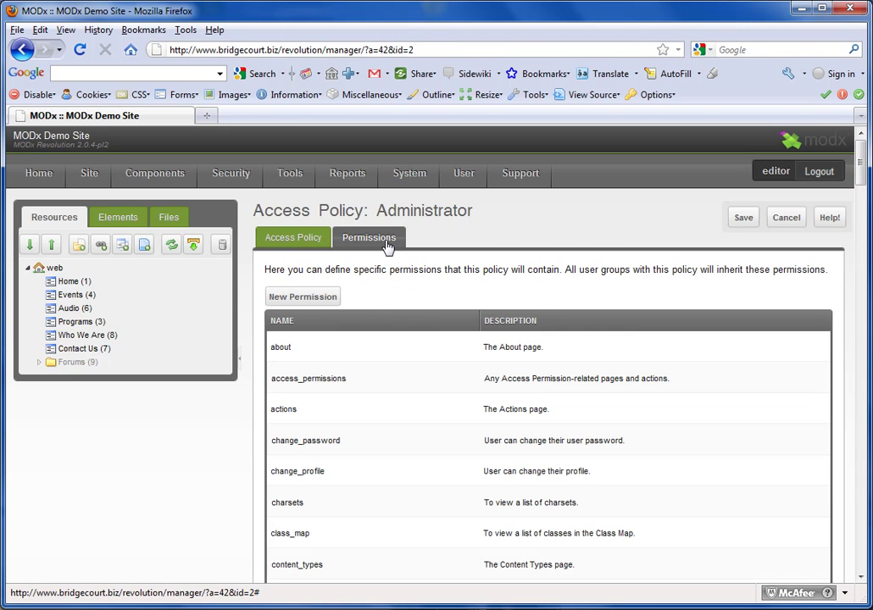
left_click(314, 299)
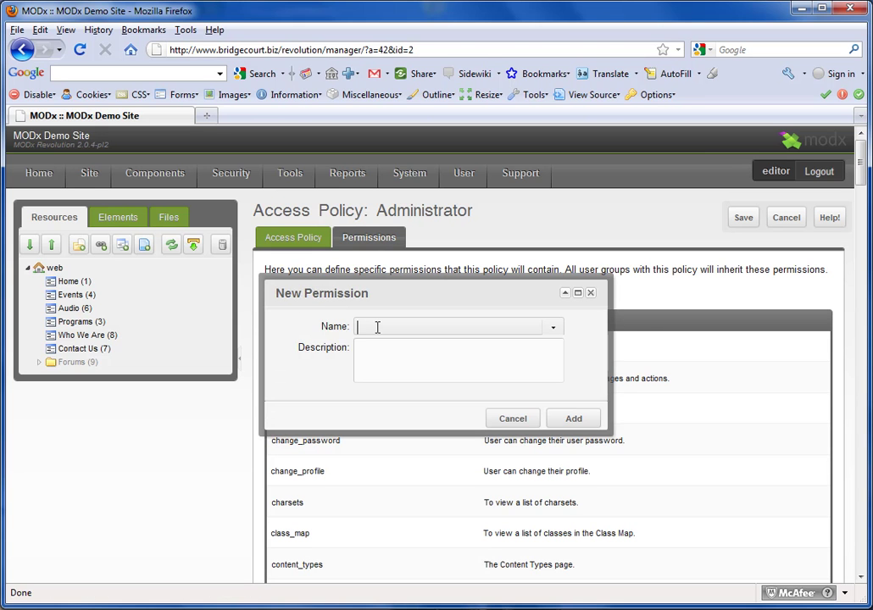
Step: Name the new permission view_tab_content with description 'The Content', save the Administrator policy, then leave it
type("view_tab_content")
left_click(511, 370)
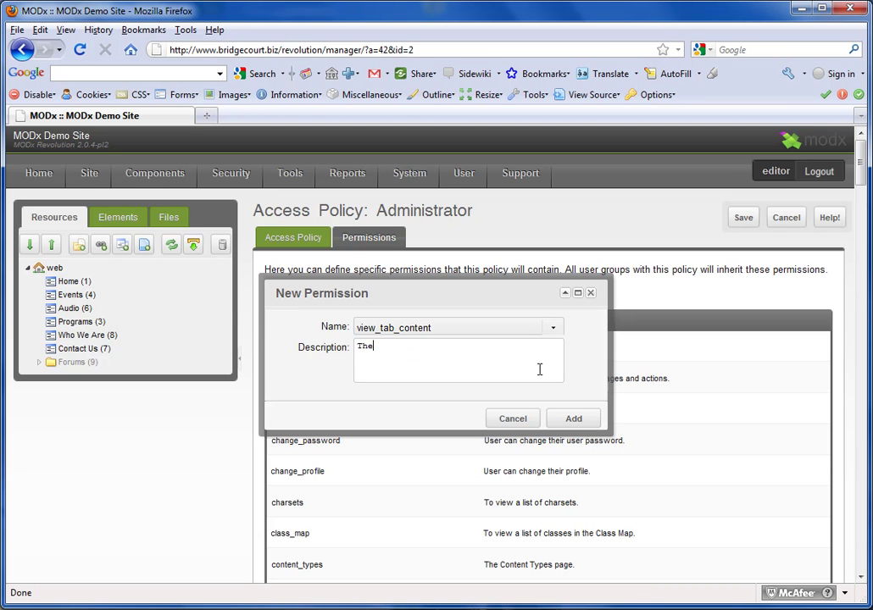
type("The Content")
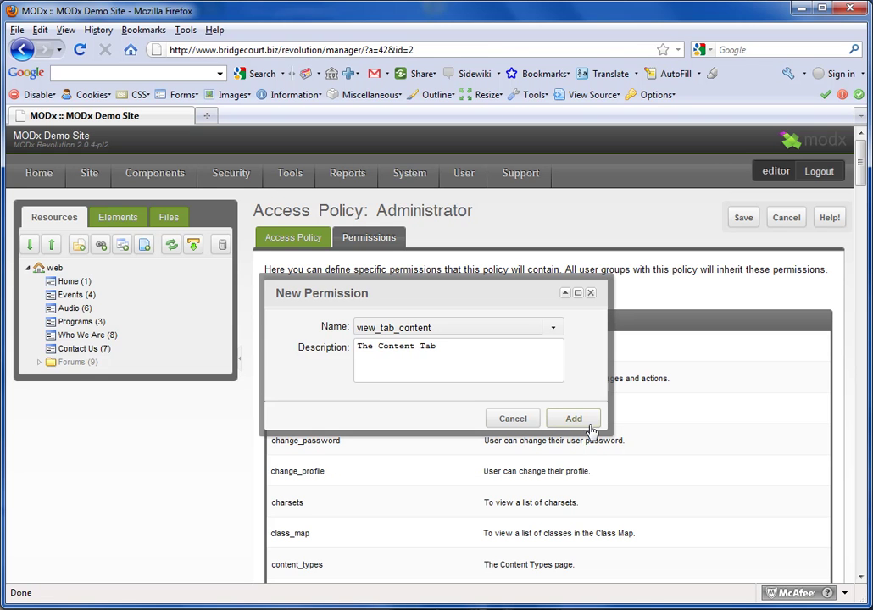
left_click(744, 219)
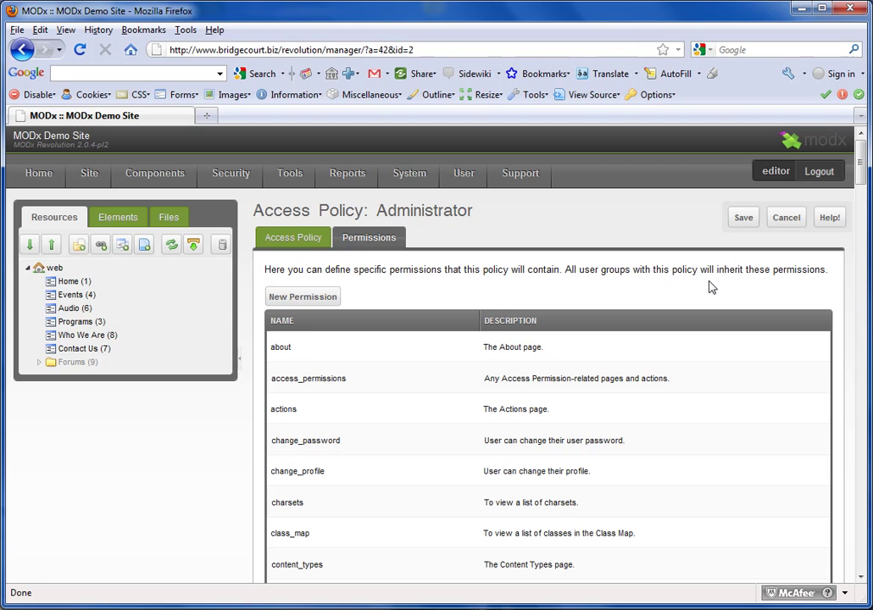
left_click(789, 221)
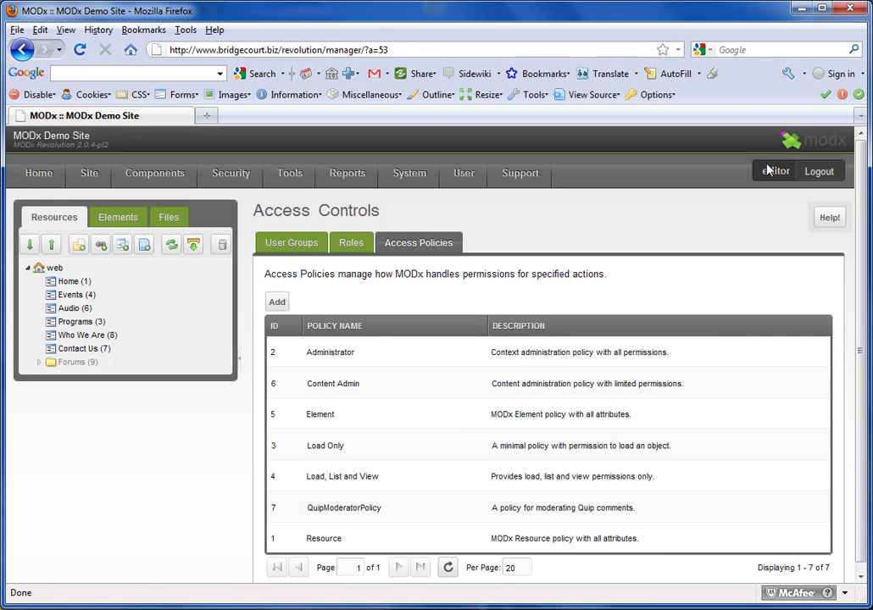
Step: Remove the about permission from the Content Admin policy, save it, and return to the dashboard
right_click(386, 392)
left_click(438, 406)
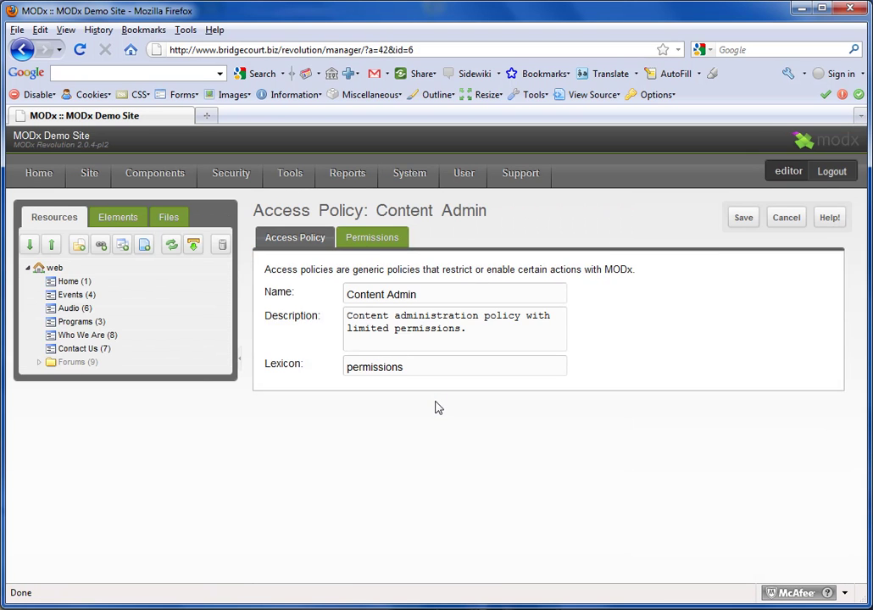
left_click(372, 238)
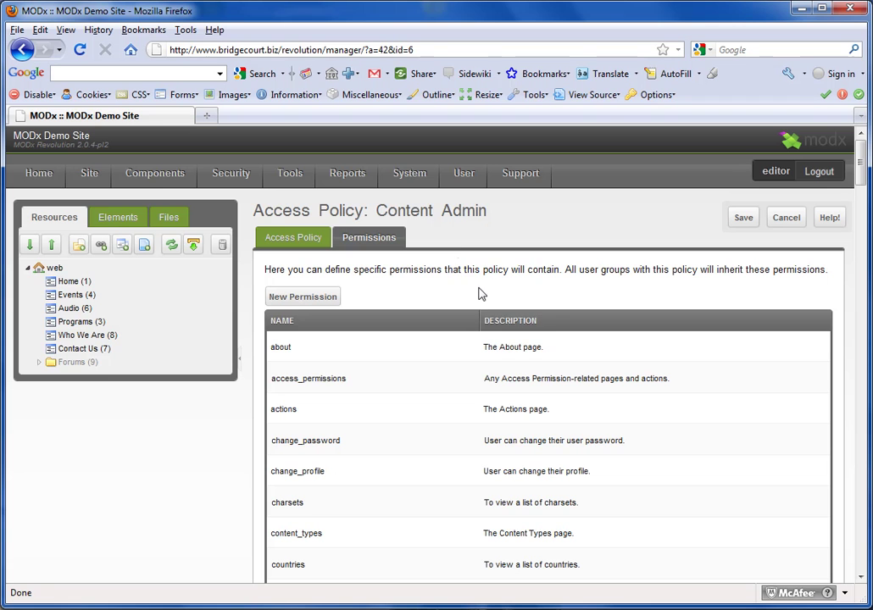
mouse_move(422, 180)
mouse_move(347, 179)
right_click(423, 354)
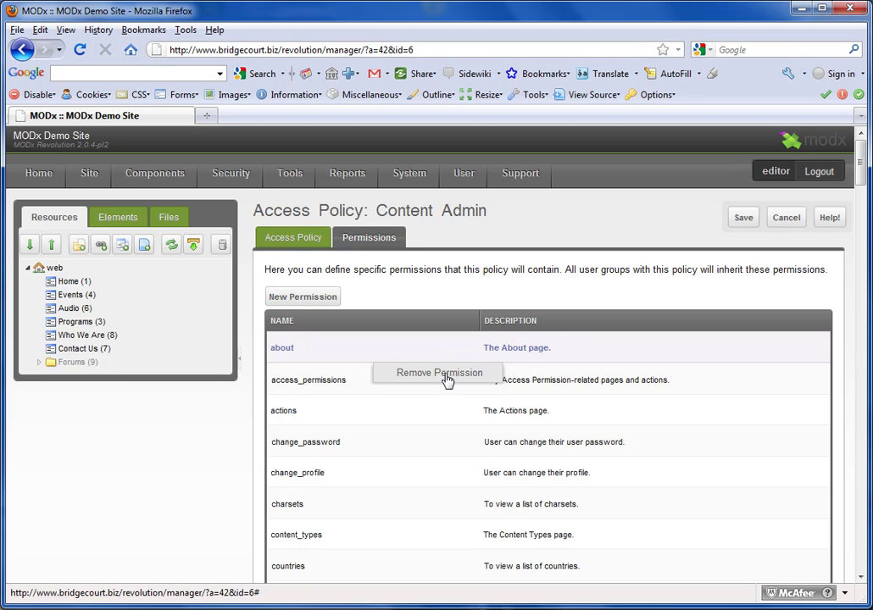
left_click(445, 377)
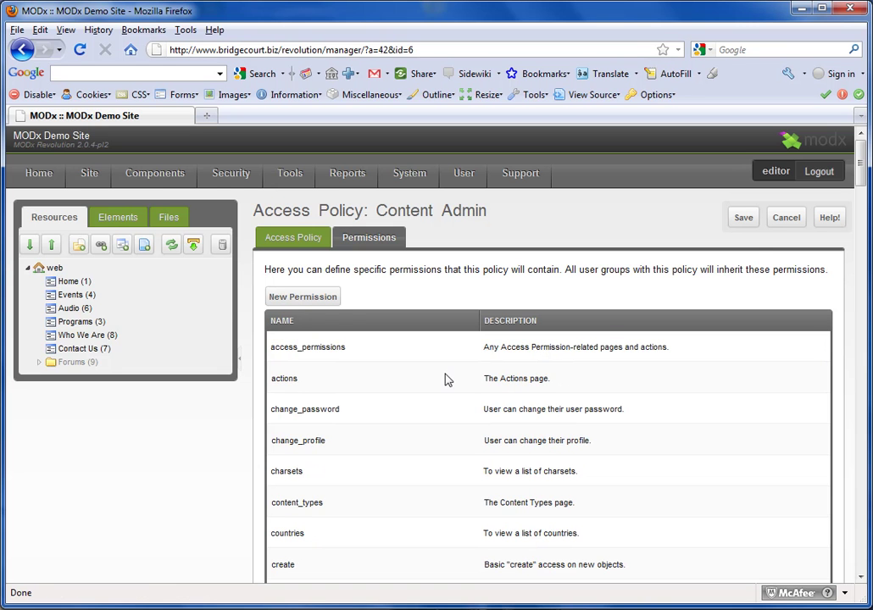
left_click(743, 218)
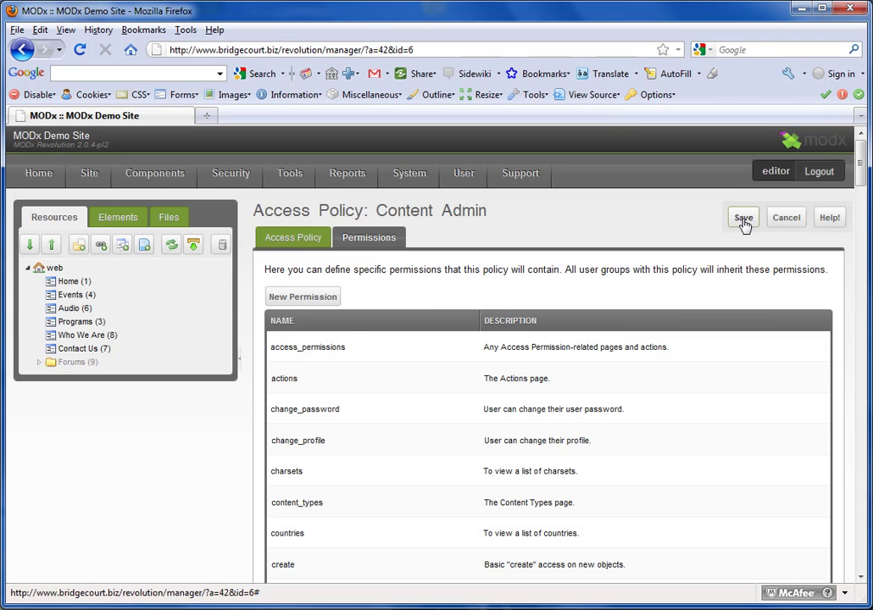
left_click(37, 174)
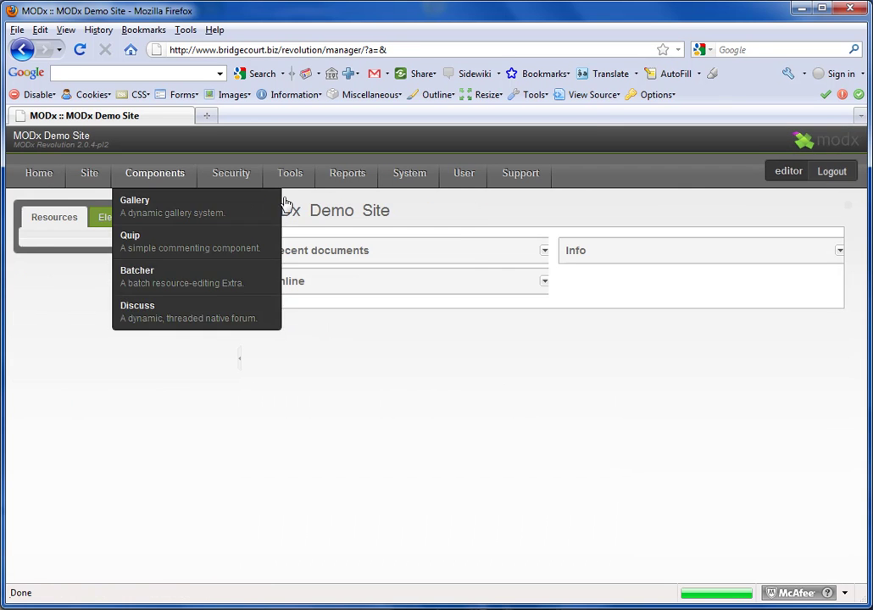
Step: Look through the top menus: no Content menu, and Reports no longer lists About
mouse_move(353, 179)
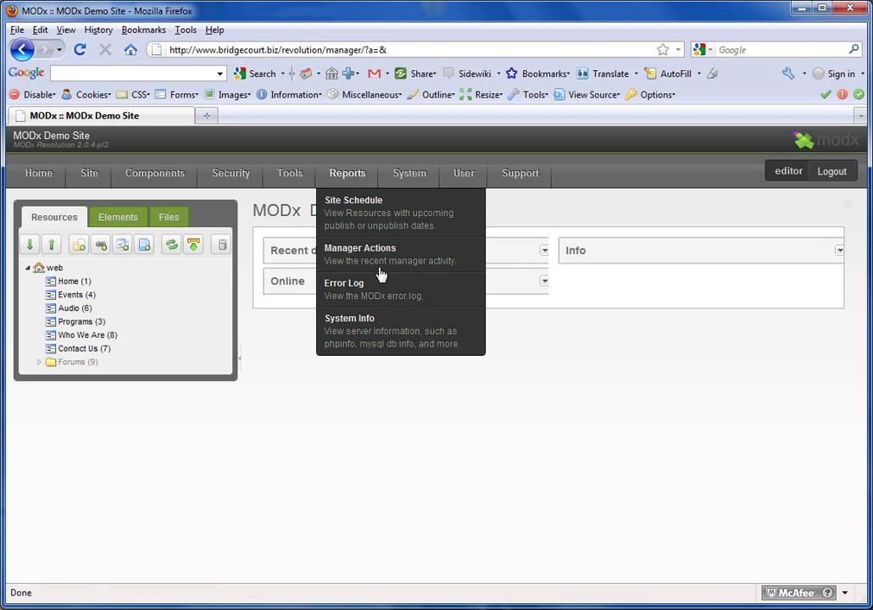